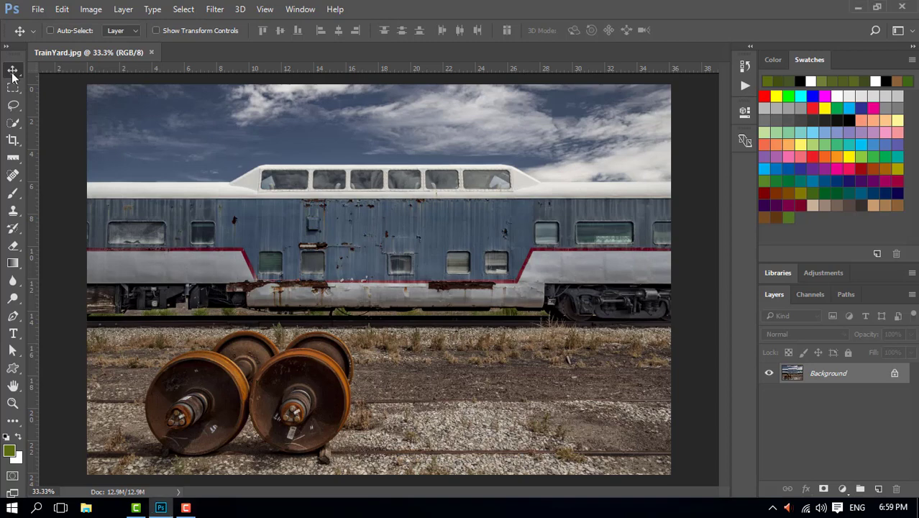
- Select the Spot Healing Brush, check the healing tool flyout, and view TrainYard at 100%
key(j)
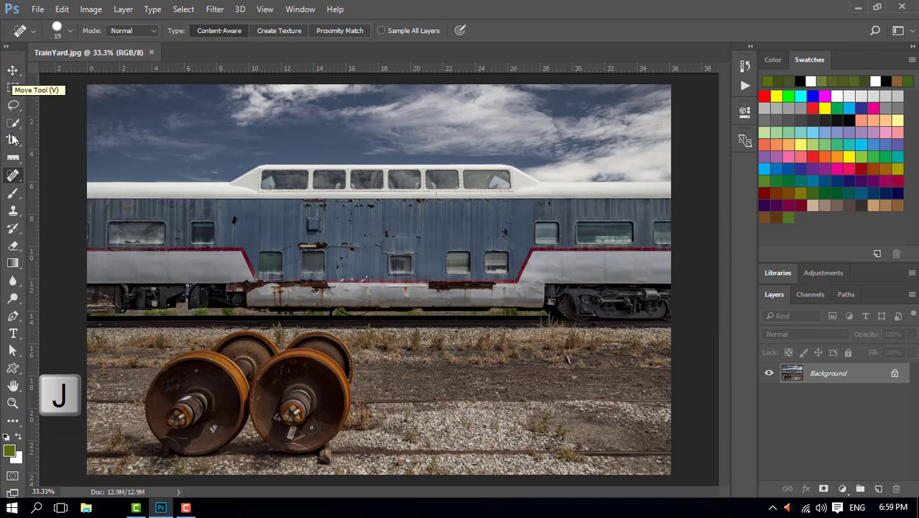
right_click(13, 175)
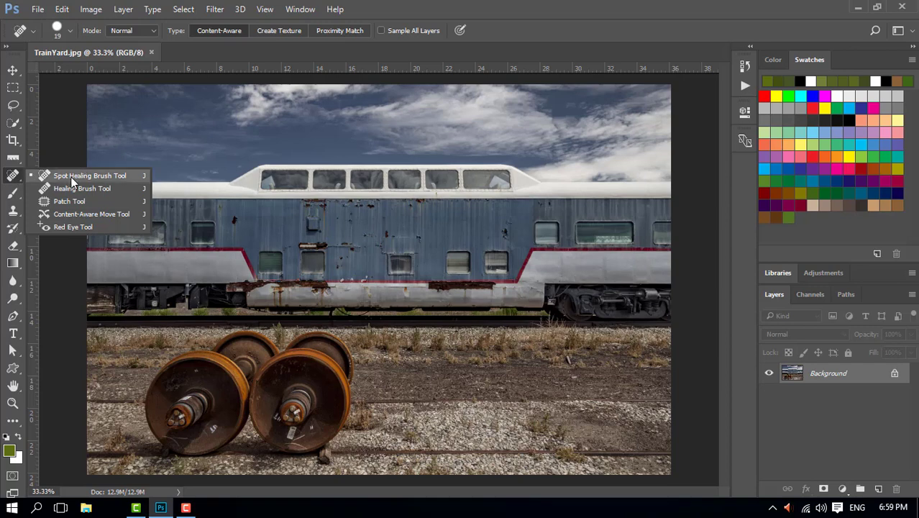
click(72, 177)
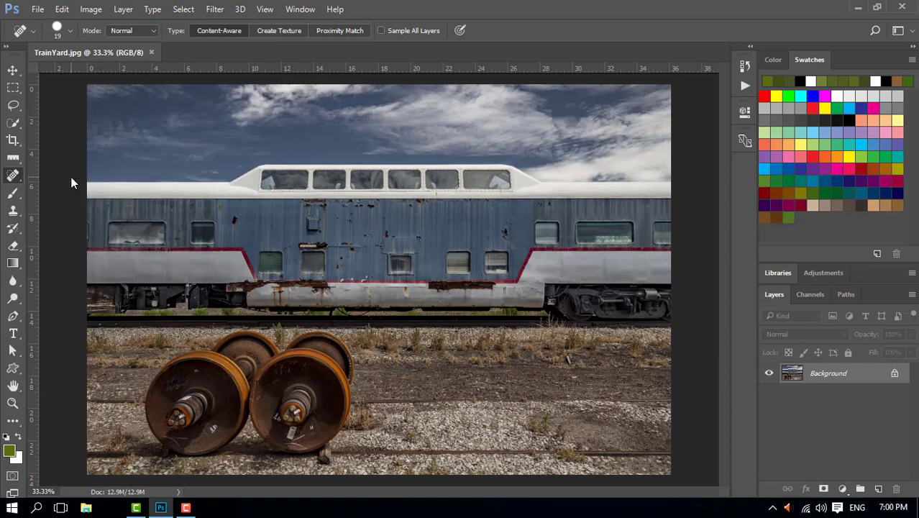
key(ctrl+1)
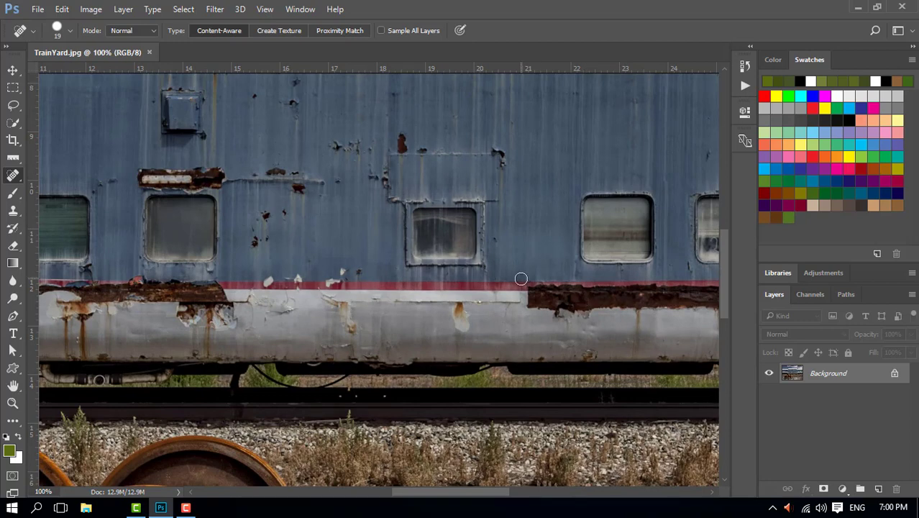
- Pan down to the rusty wheel sets and undo a trial heal on the IIT marking
key(space)
drag(469, 346, 448, 230)
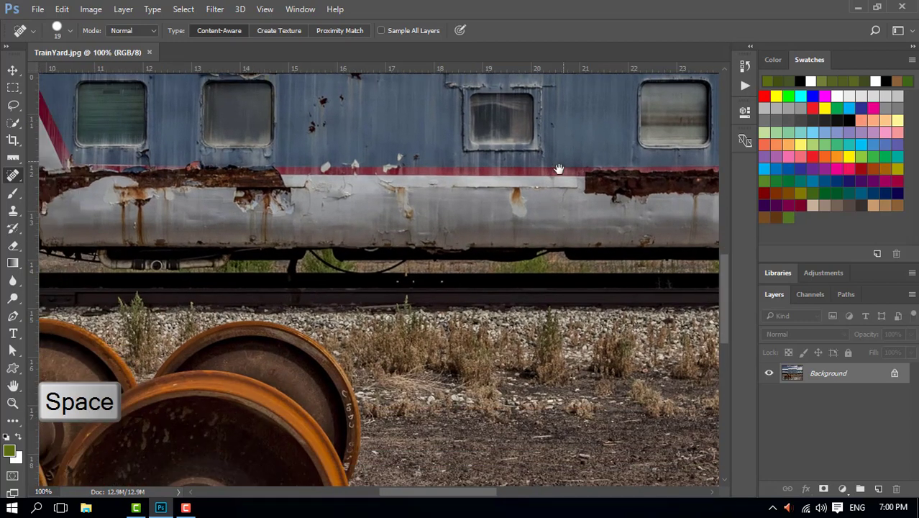
mouse_move(318, 300)
mouse_down()
mouse_move(500, 187)
mouse_move(708, 126)
mouse_up()
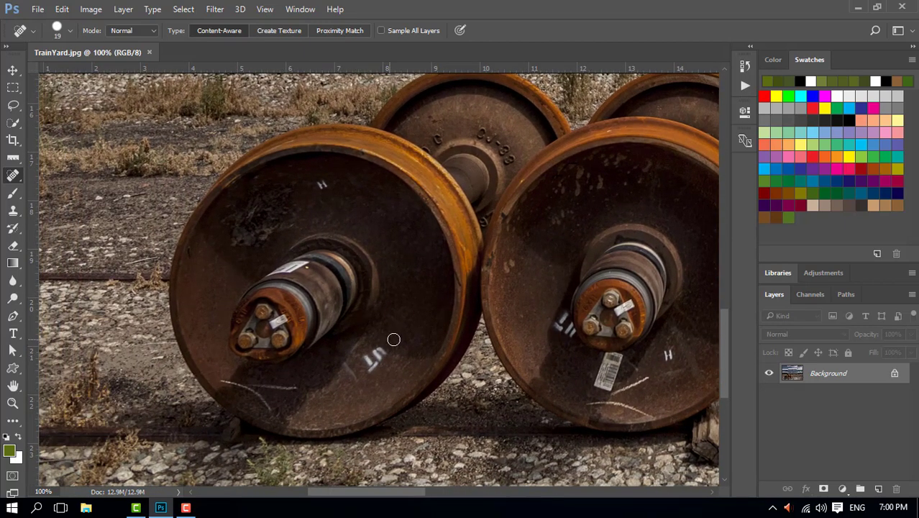
drag(381, 366, 377, 351)
key(ctrl+z)
- Shrink the Spot Healing Brush from 19 to 11 px
drag(392, 352, 381, 354)
click(70, 31)
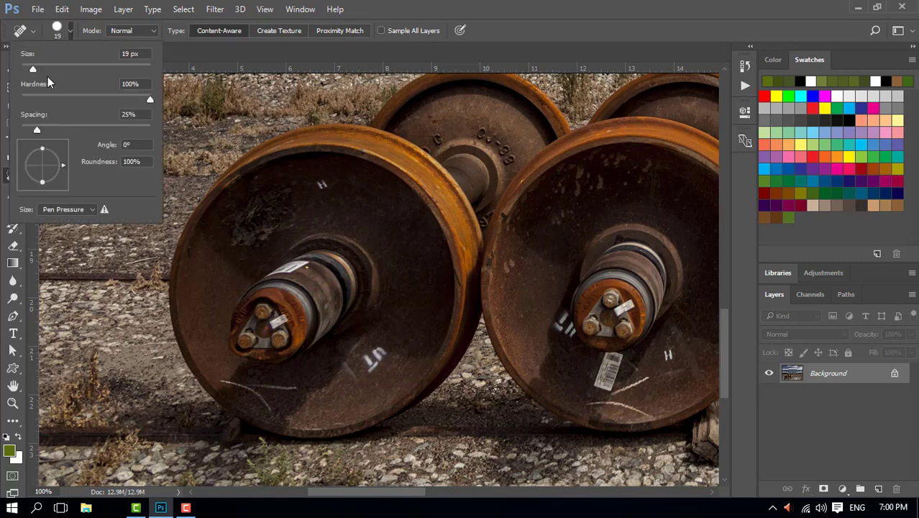
drag(33, 69, 28, 69)
key(Return)
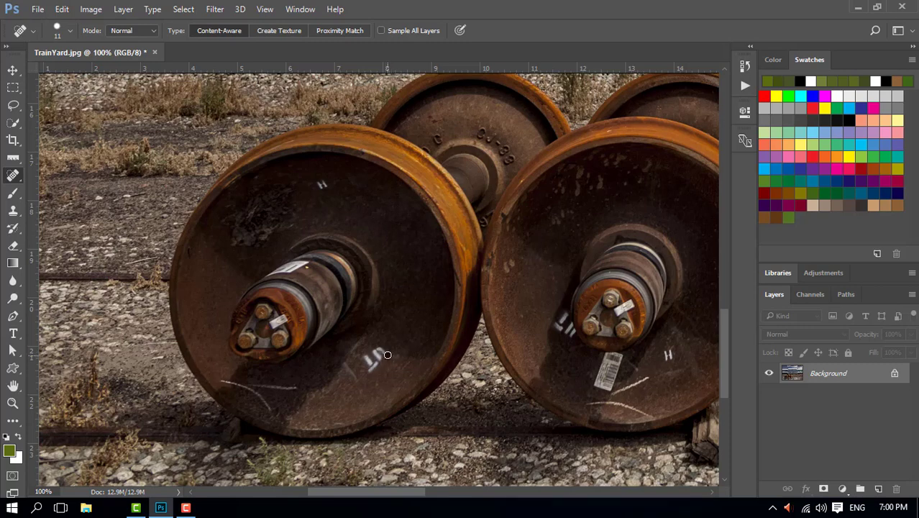
- Heal the white lettering, T marking, streak and small H mark off the left wheel
drag(387, 355, 382, 359)
mouse_move(381, 357)
mouse_down()
mouse_move(365, 372)
mouse_move(364, 355)
mouse_up()
drag(299, 388, 246, 389)
mouse_move(268, 409)
mouse_down()
mouse_move(261, 393)
mouse_move(222, 378)
mouse_up()
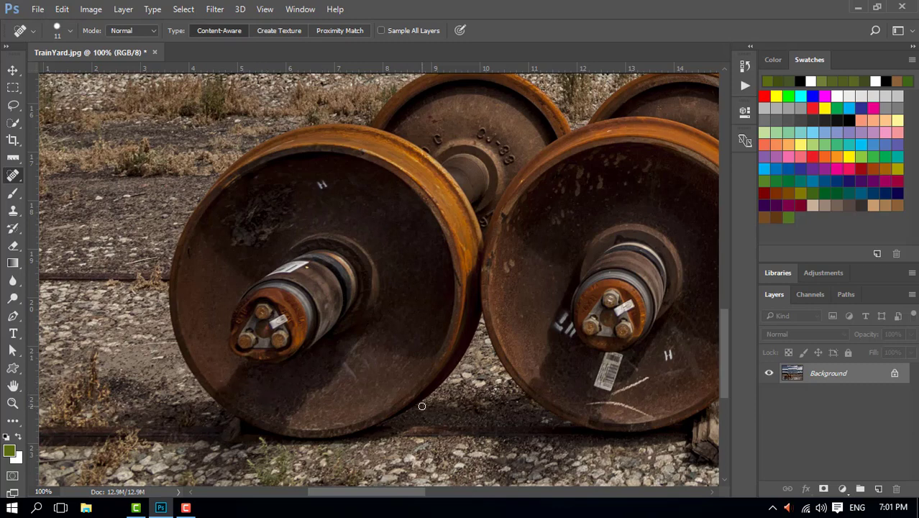
drag(319, 188, 322, 182)
mouse_move(520, 256)
mouse_down()
mouse_move(257, 286)
mouse_move(260, 243)
mouse_up()
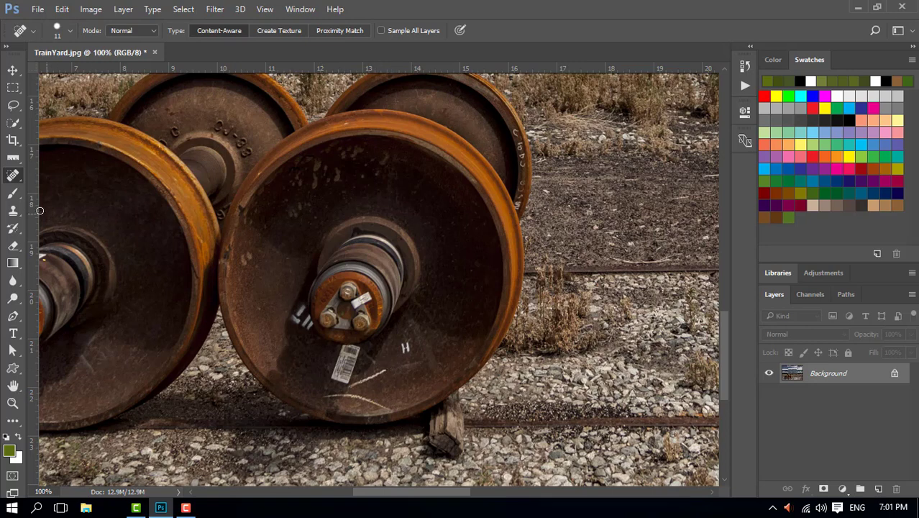
- Switch to the Healing Brush Tool with clean rusty texture sampled as its source
right_click(14, 176)
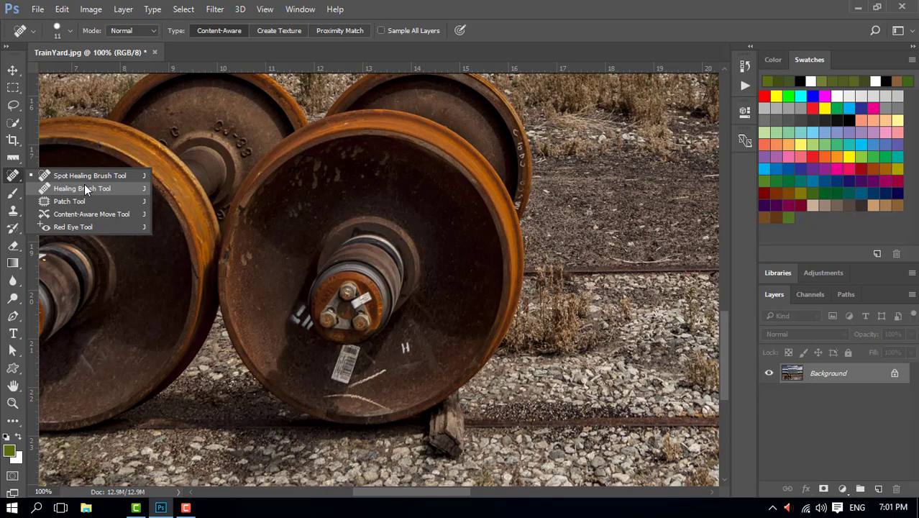
click(85, 186)
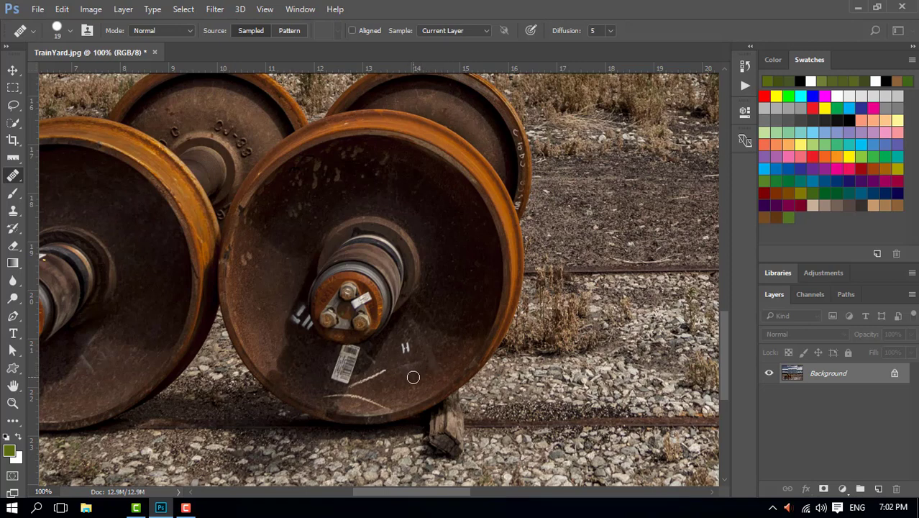
key(alt)
key(alt)
key(alt)
key(alt)
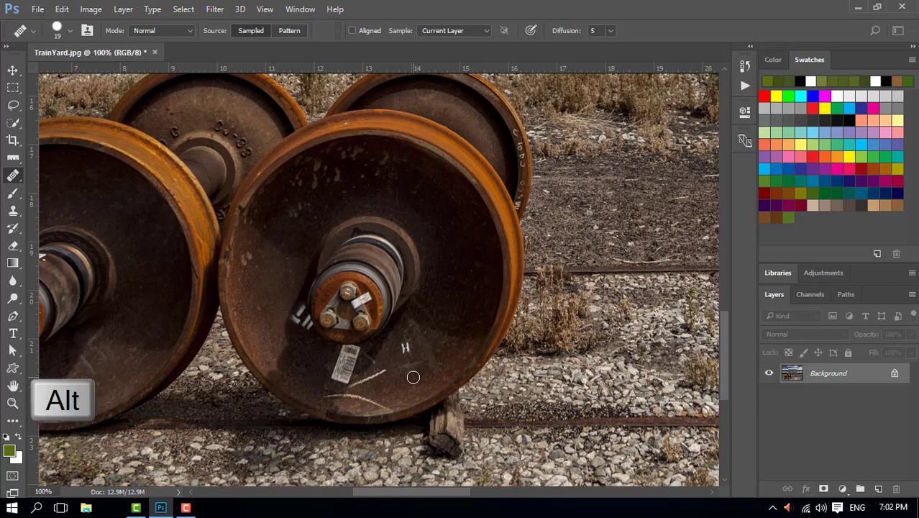
alt+click(413, 377)
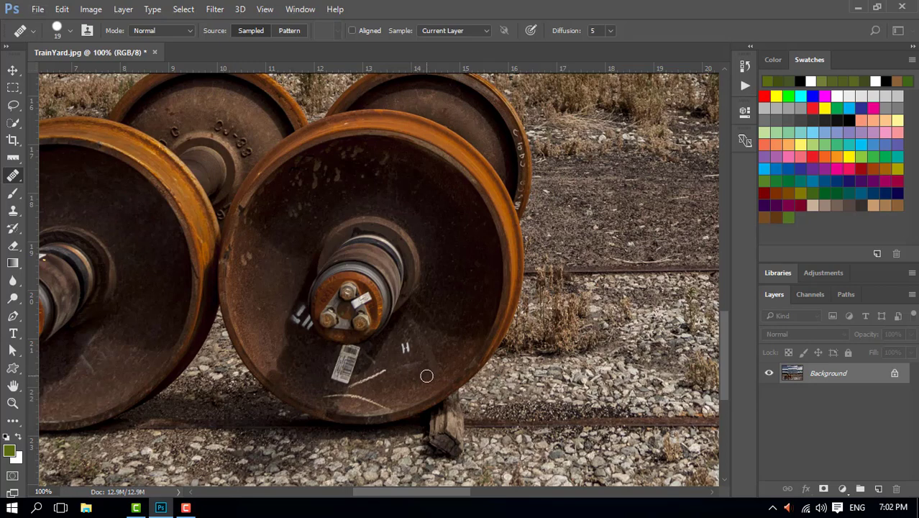
- Heal the H mark and the white scratches on the front right wheel
drag(407, 354, 406, 344)
drag(393, 408, 372, 400)
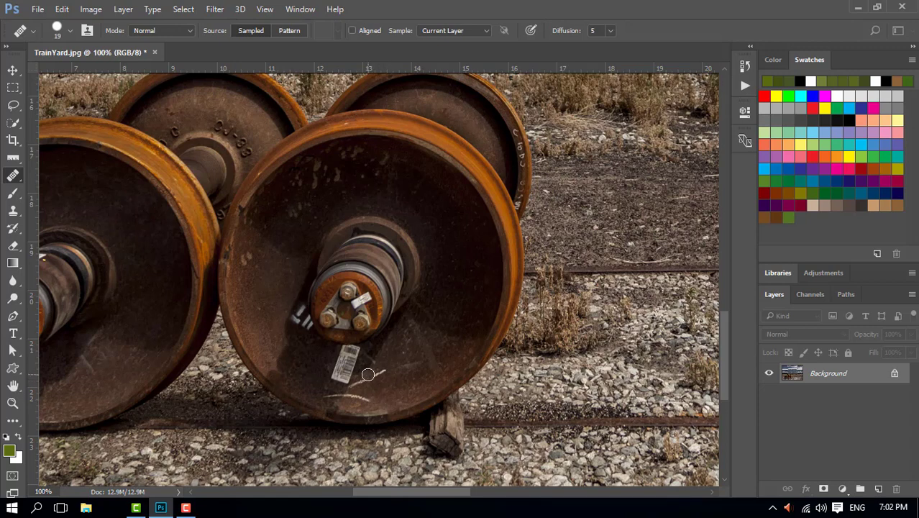
drag(372, 400, 372, 400)
drag(368, 396, 326, 396)
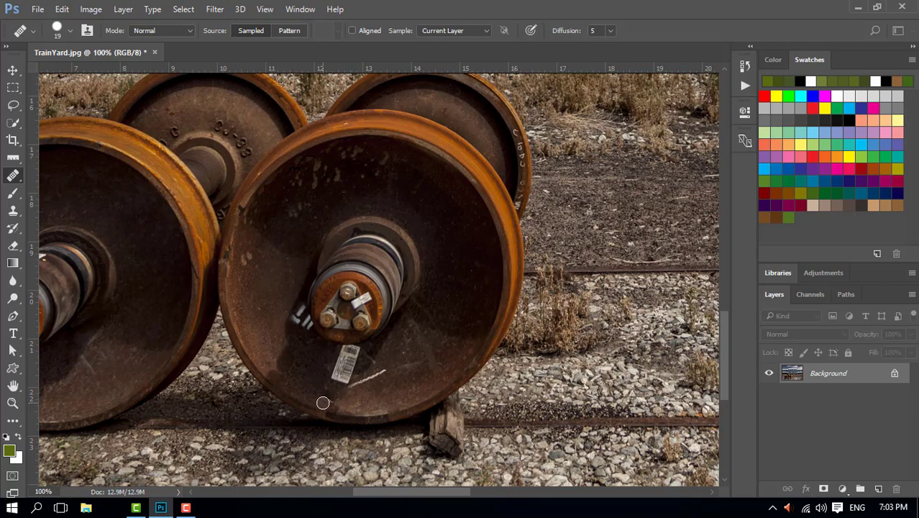
drag(320, 397, 333, 402)
alt+click(402, 377)
drag(387, 370, 345, 386)
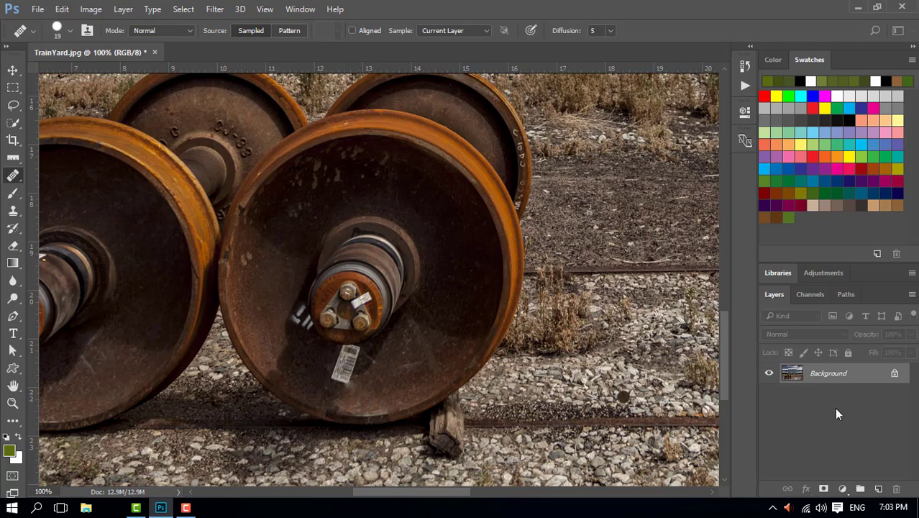
- Add an empty Layer 1 above the Background and set the Healing Brush to sample Current & Below
alt+click(157, 273)
click(271, 255)
click(878, 490)
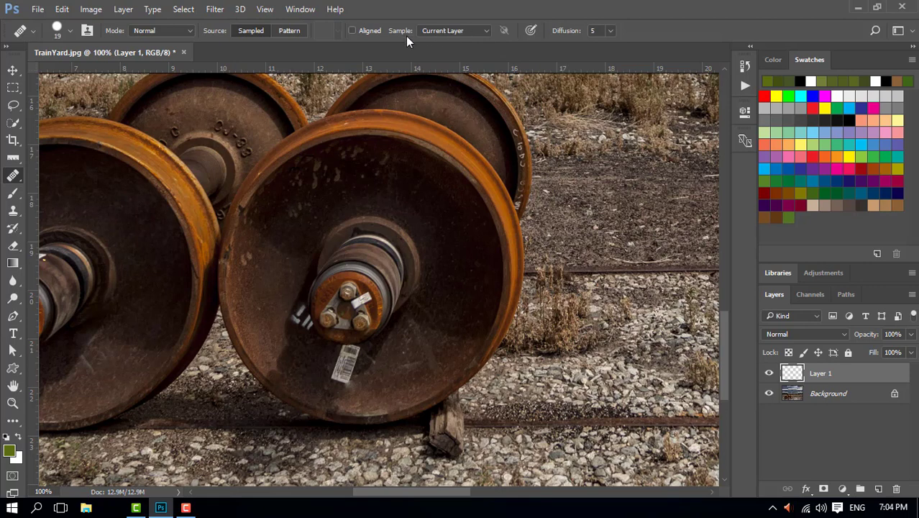
click(485, 30)
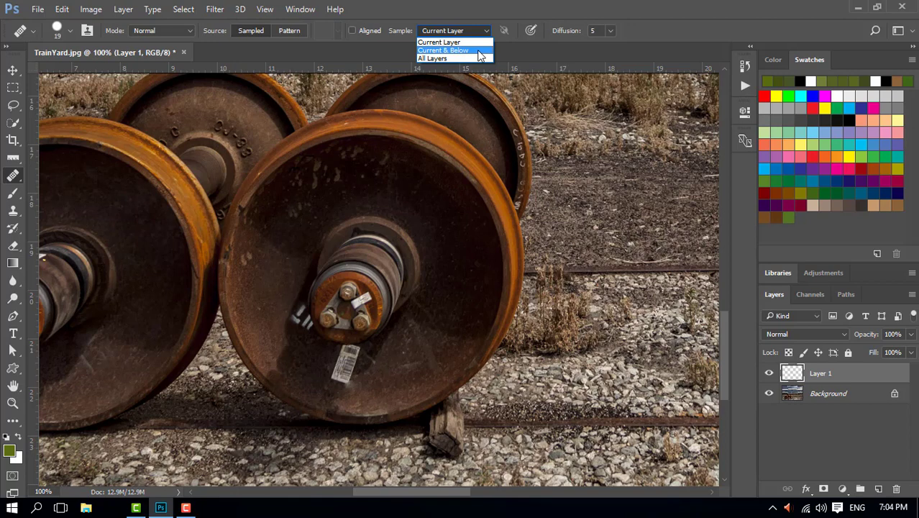
click(478, 51)
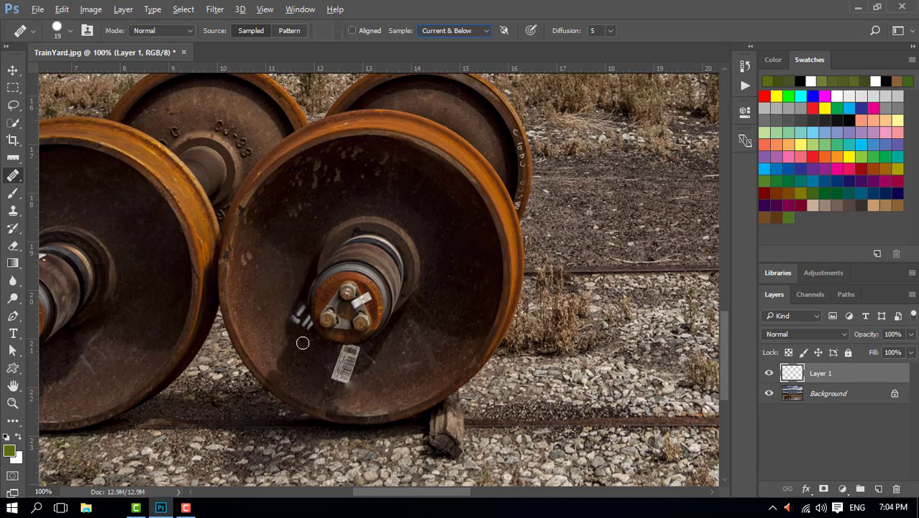
- On Layer 1, heal the white marks beside the wheel hub using a source just below them
key(alt)
alt+click(301, 340)
click(299, 309)
drag(298, 308, 298, 325)
mouse_move(297, 325)
mouse_down()
mouse_move(309, 334)
mouse_move(300, 319)
mouse_move(305, 314)
mouse_move(311, 330)
mouse_move(307, 322)
mouse_up()
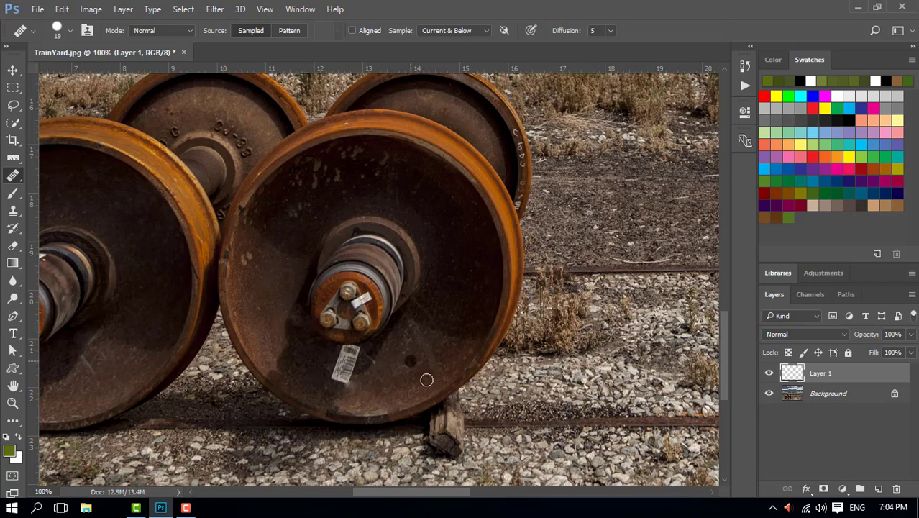
- Toggle Background and Layer 1 visibility to compare the wheel before and after healing
click(769, 394)
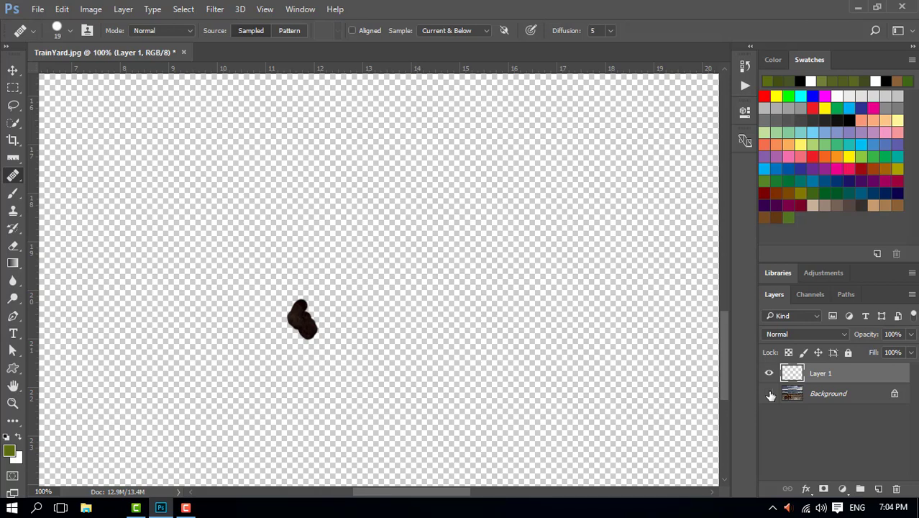
click(769, 394)
click(769, 393)
click(769, 394)
click(769, 394)
click(769, 393)
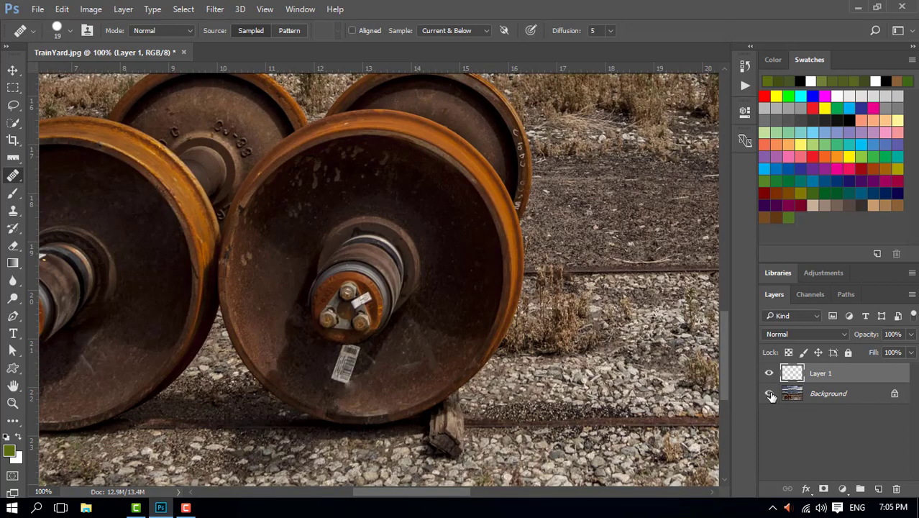
click(769, 374)
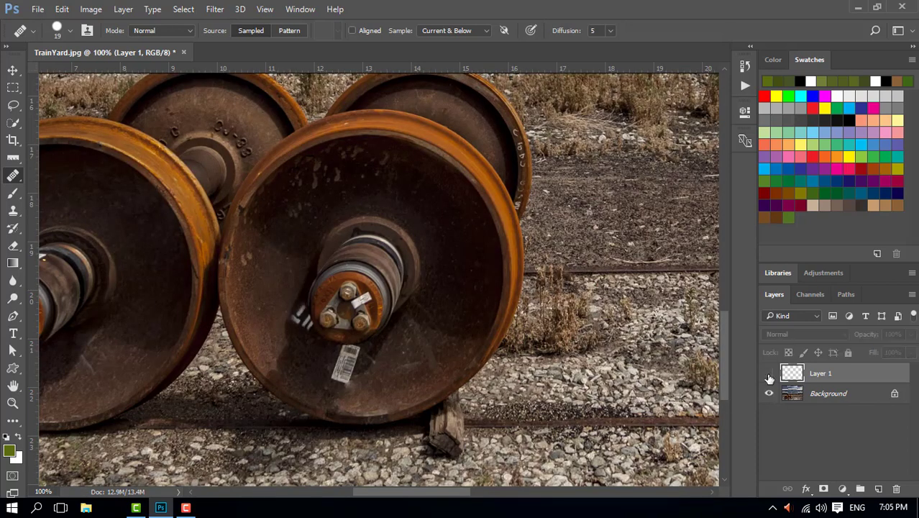
click(769, 373)
click(769, 373)
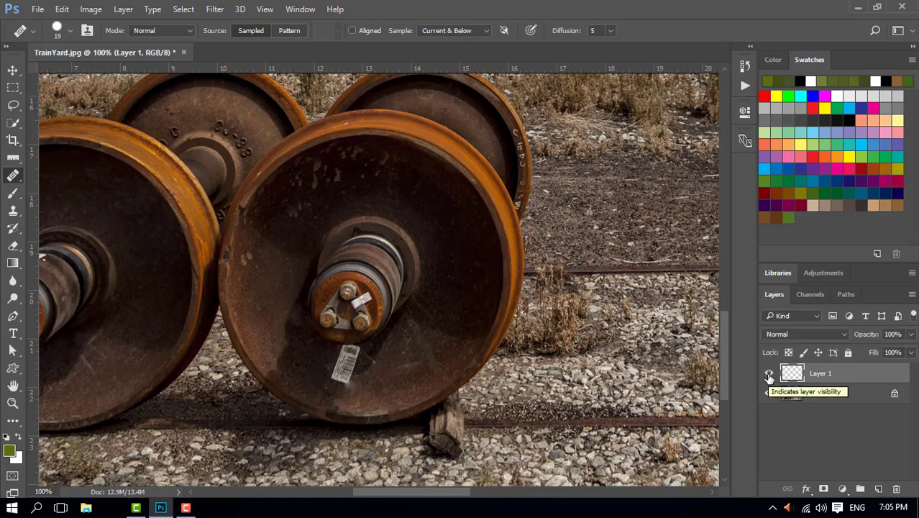
click(769, 374)
click(769, 375)
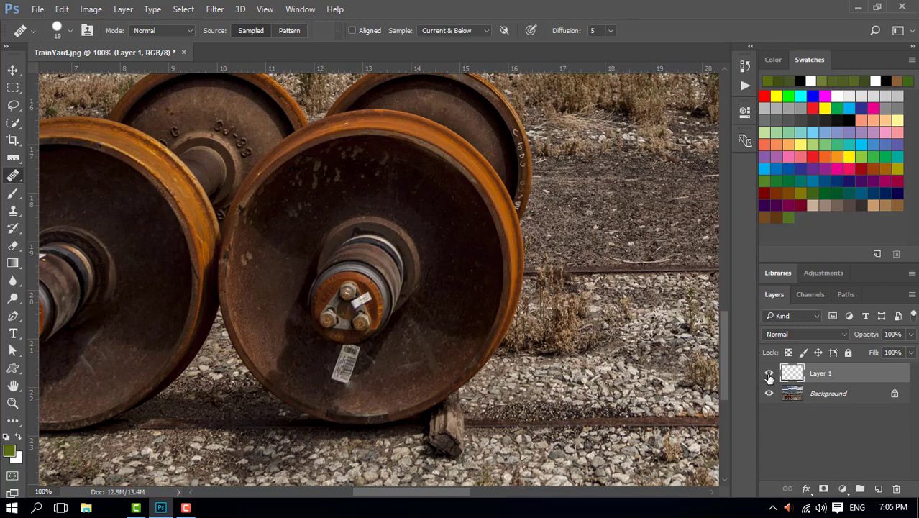
- Heal the lower edge of the white tag, then make the Background layer active
drag(351, 357, 341, 373)
click(341, 375)
click(853, 397)
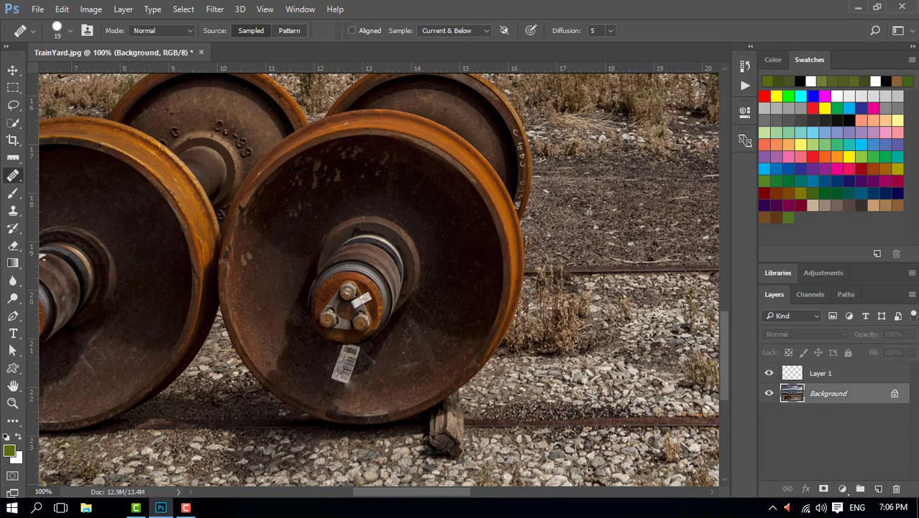
- With the Patch Tool, outline the white label below the hub and move it onto clean rust
right_click(13, 175)
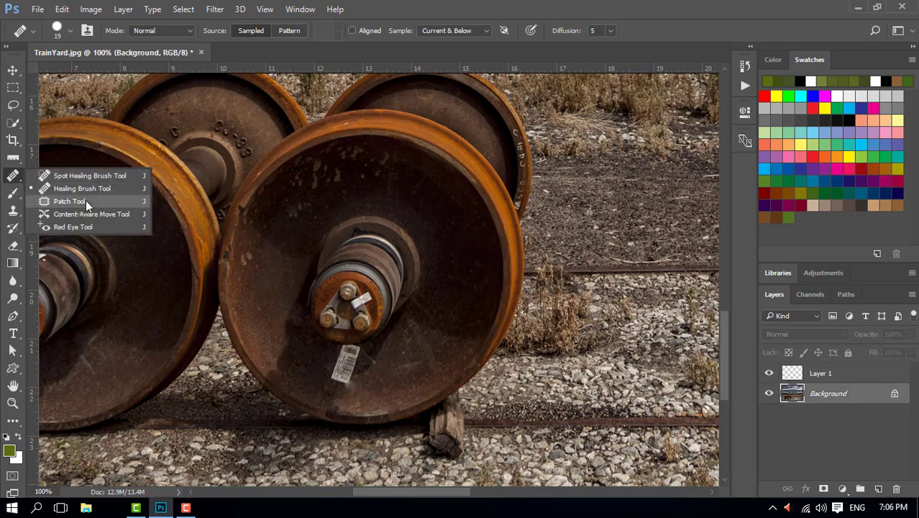
click(70, 201)
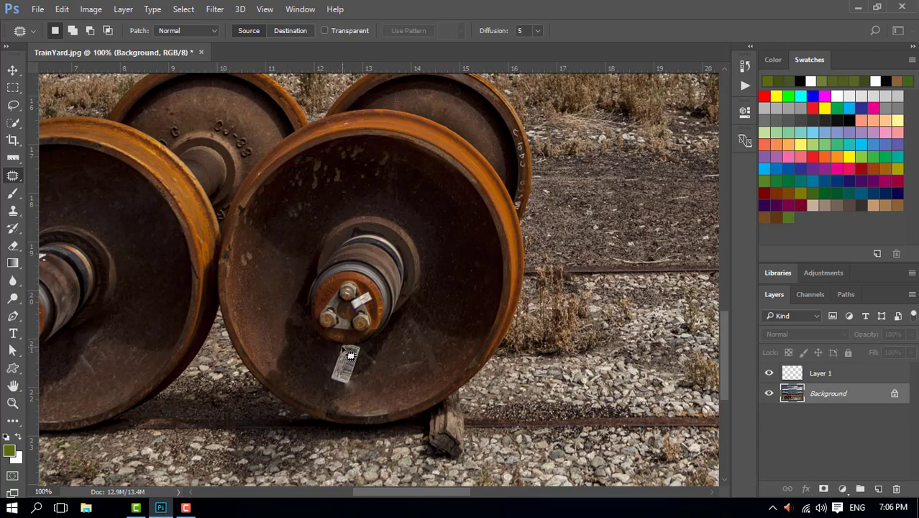
mouse_move(346, 359)
mouse_down()
mouse_move(338, 383)
mouse_move(361, 385)
mouse_move(368, 355)
mouse_up()
drag(368, 355, 338, 349)
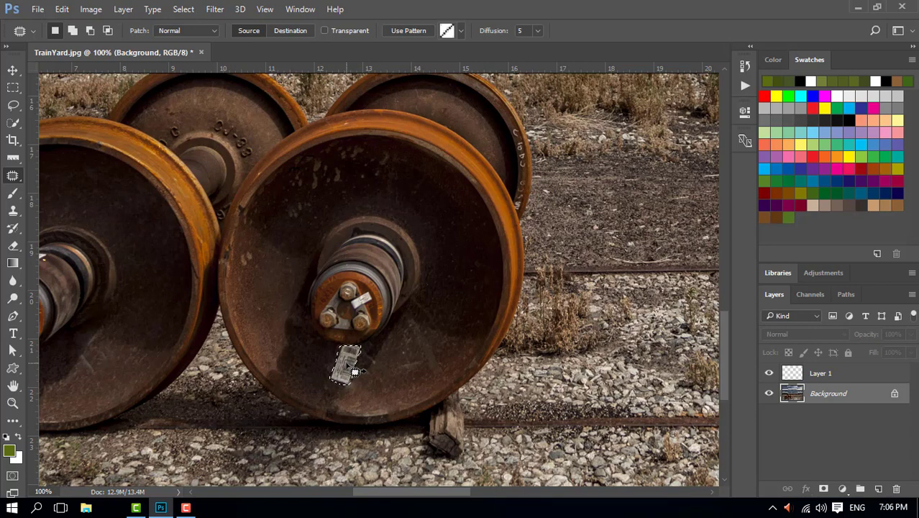
drag(355, 371, 377, 382)
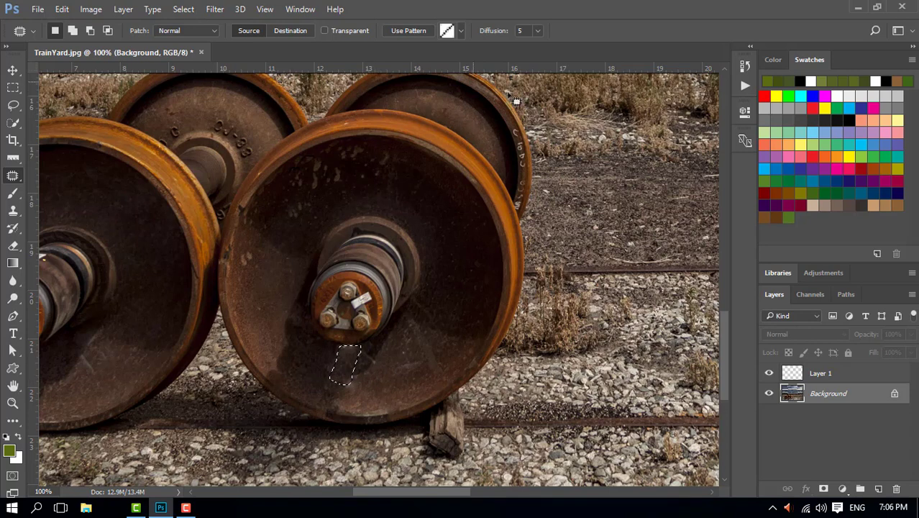
- Set the patch Diffusion to 7 and drop the selection
click(538, 30)
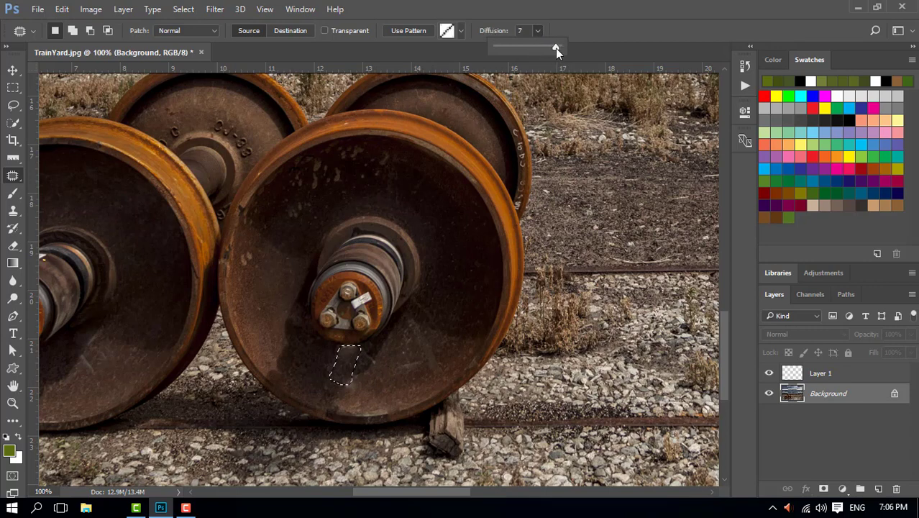
drag(556, 48, 561, 48)
click(480, 308)
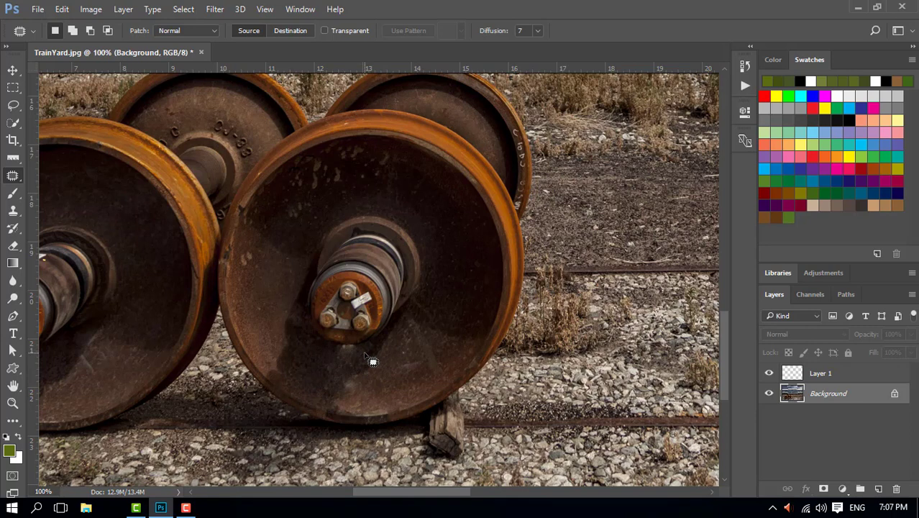
right_click(13, 176)
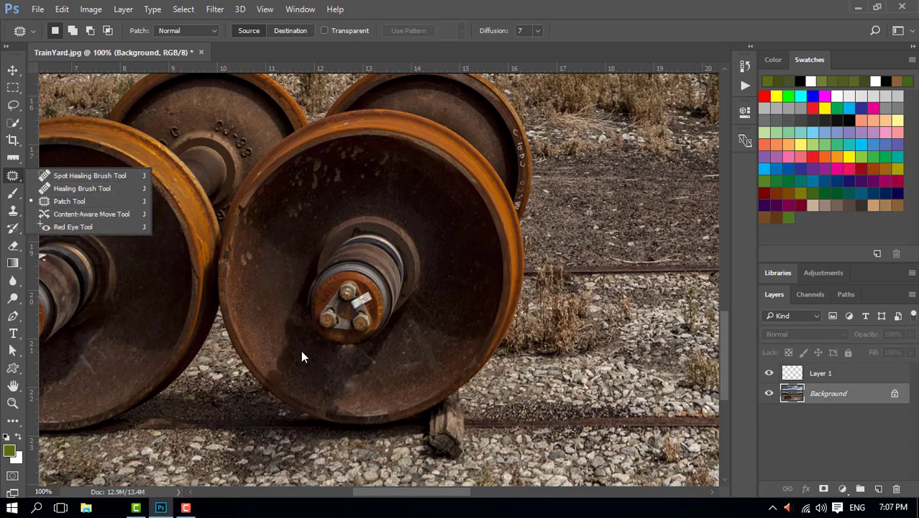
click(401, 366)
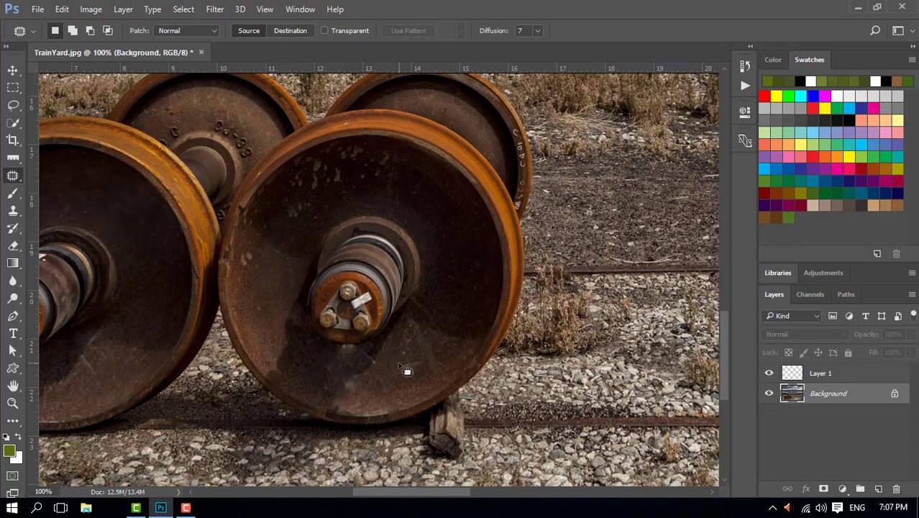